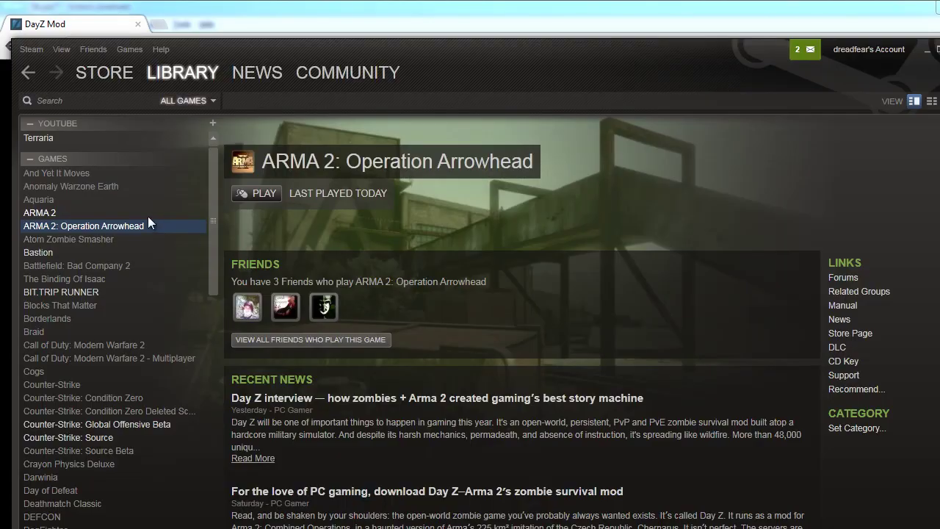
Look over the ARMA 2 and ARMA 2: Operation Arrowhead library entries, then minimize Steam
click(148, 215)
click(141, 224)
click(155, 212)
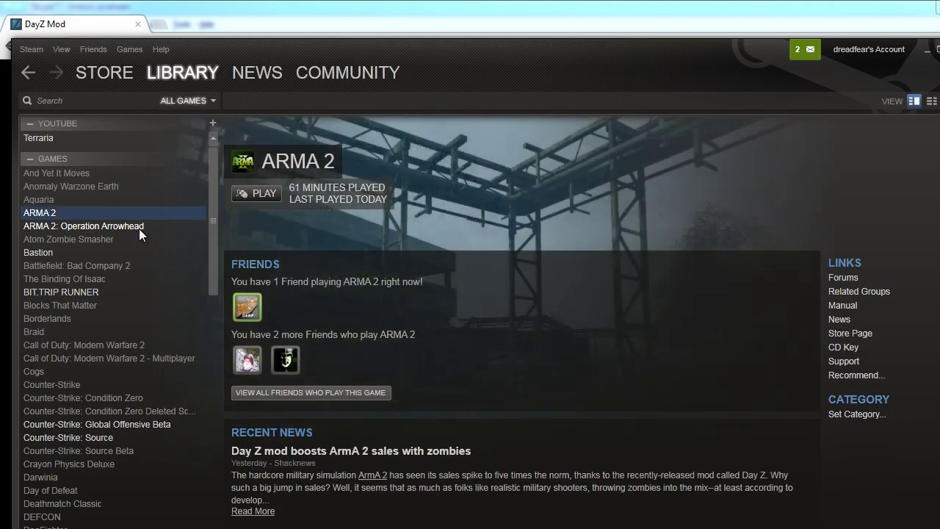
click(139, 227)
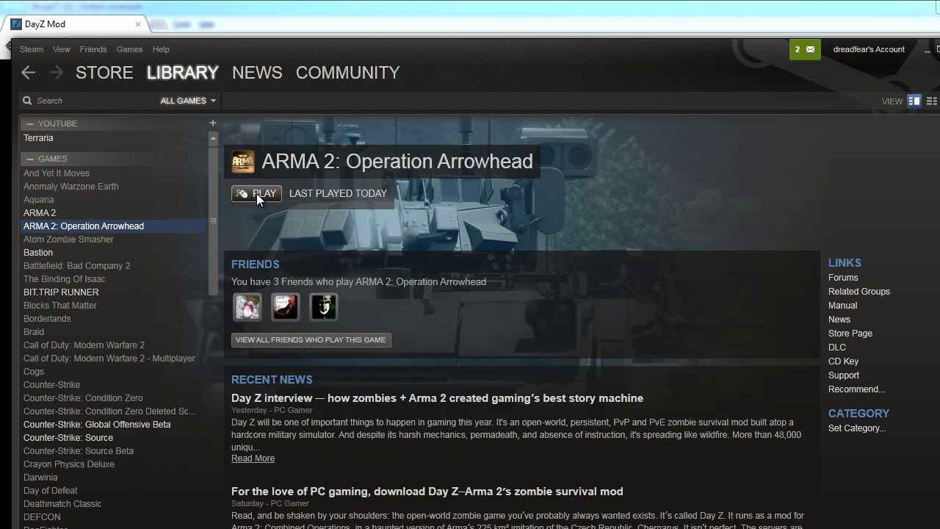
click(928, 53)
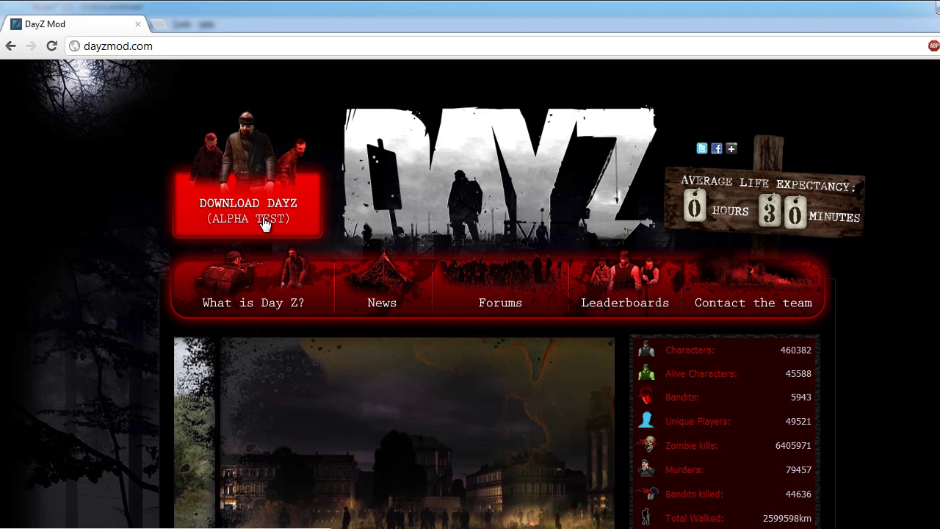
Go to the DayZ download page and preview the Mirror 2 - USA file index in a new tab, then close it
click(250, 220)
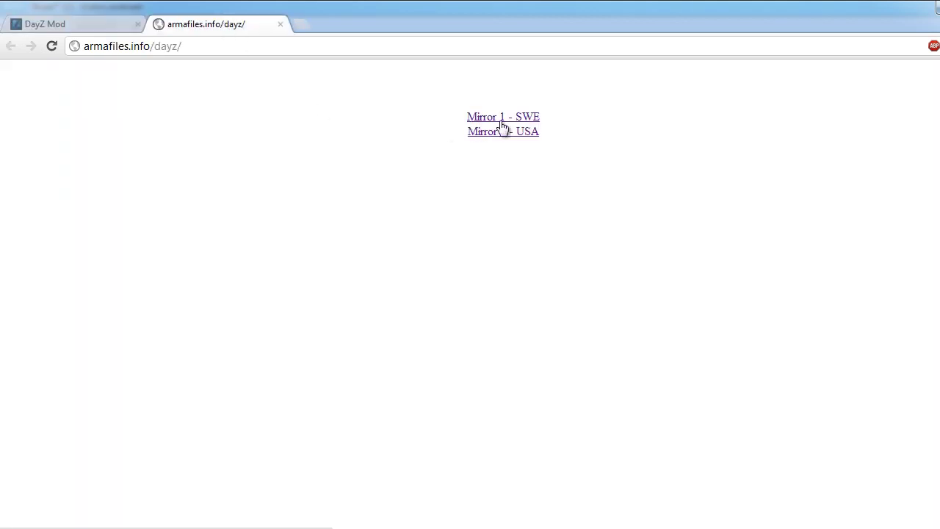
middle_click(503, 139)
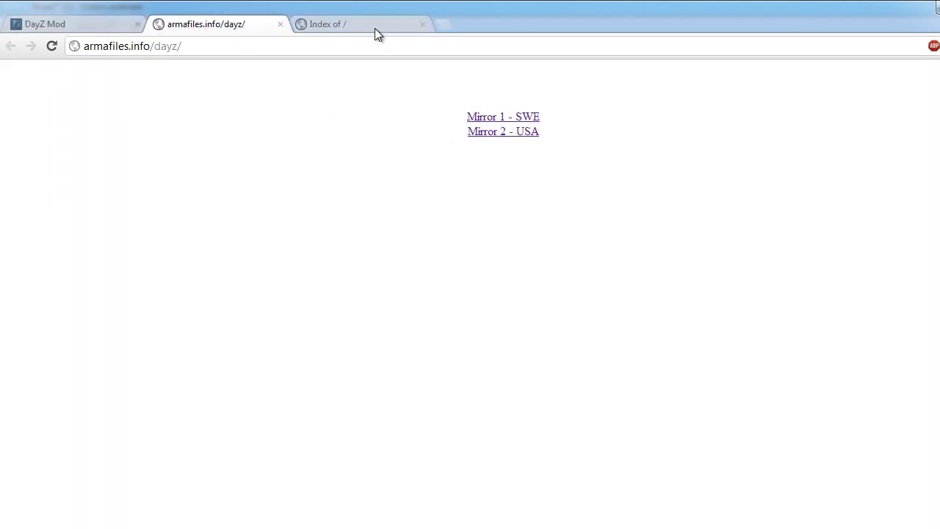
click(375, 29)
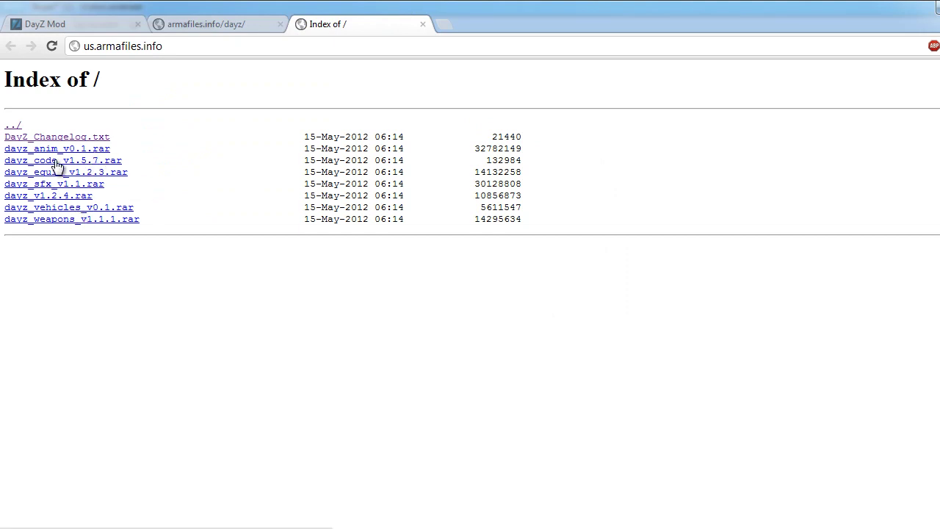
middle_click(384, 26)
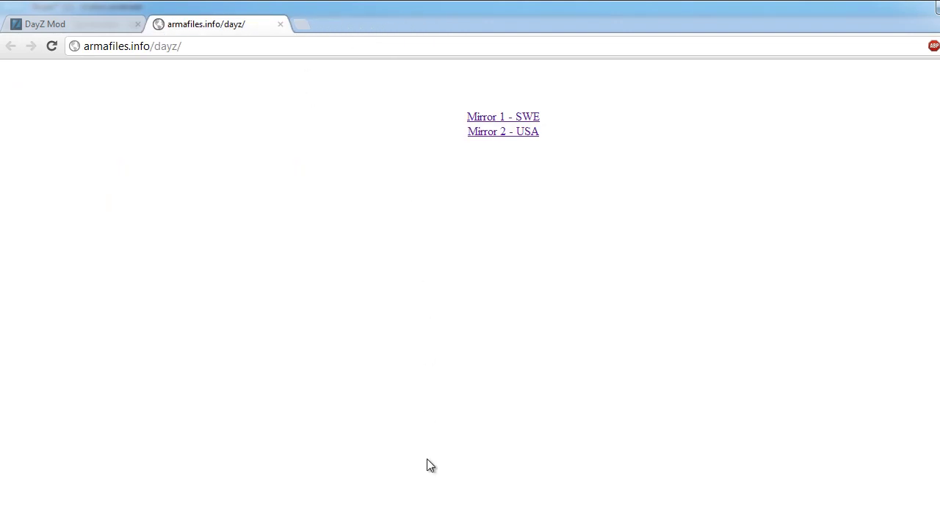
In Explorer, navigate to Steam\steamapps\common\arma 2 operation arrowhead
key(alt+Tab)
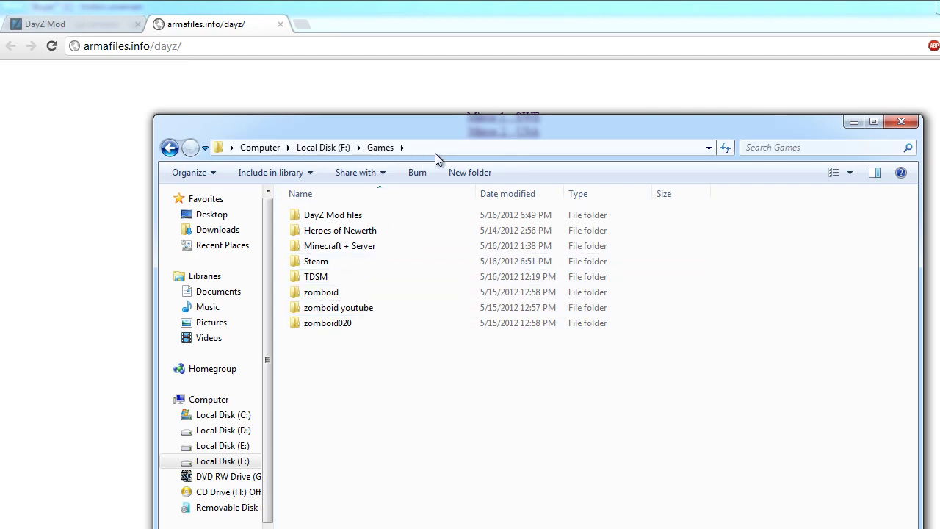
click(321, 270)
double_click(322, 263)
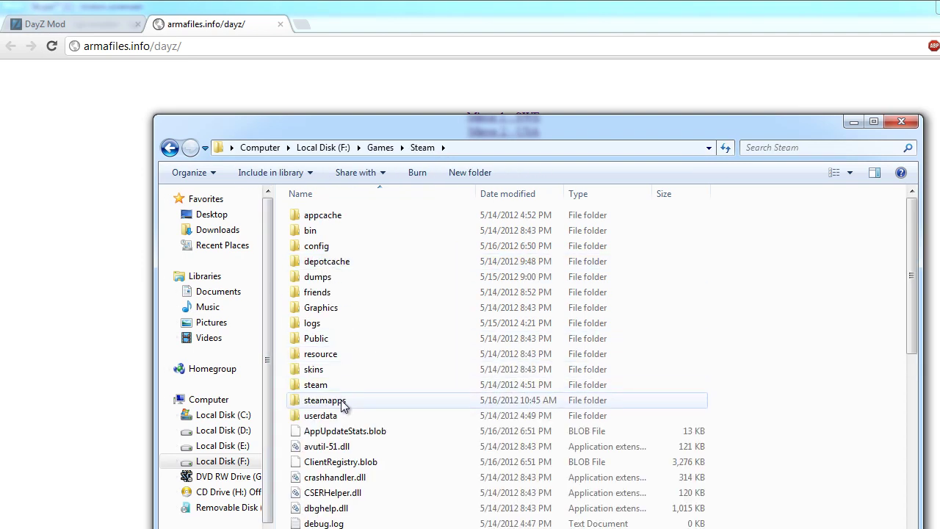
double_click(343, 231)
double_click(342, 217)
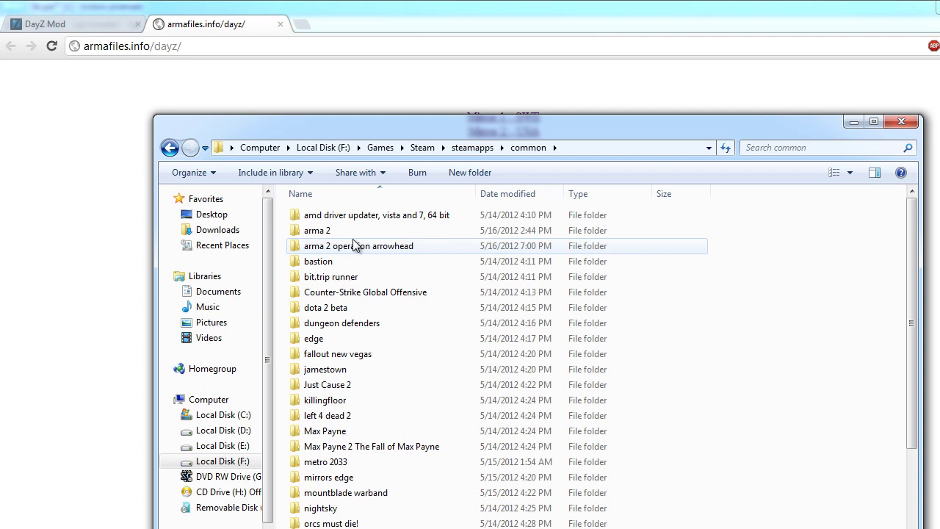
double_click(353, 248)
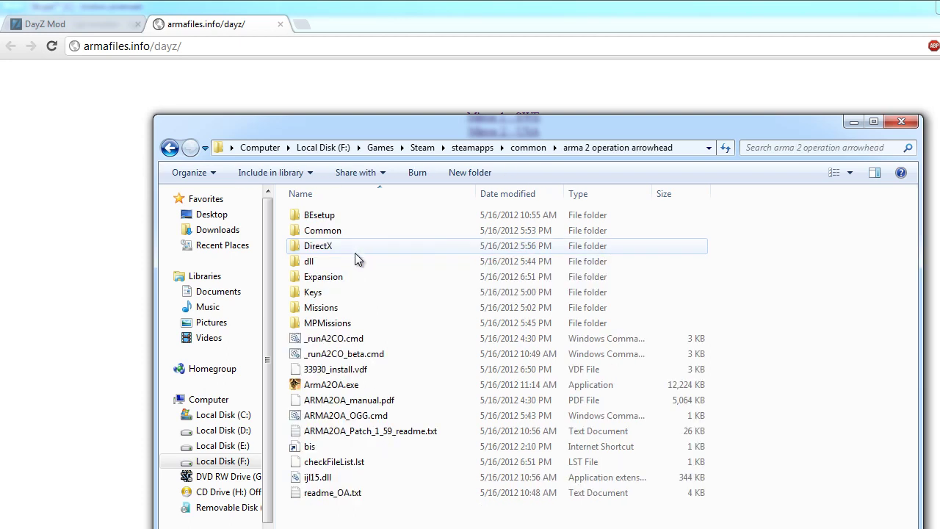
click(470, 172)
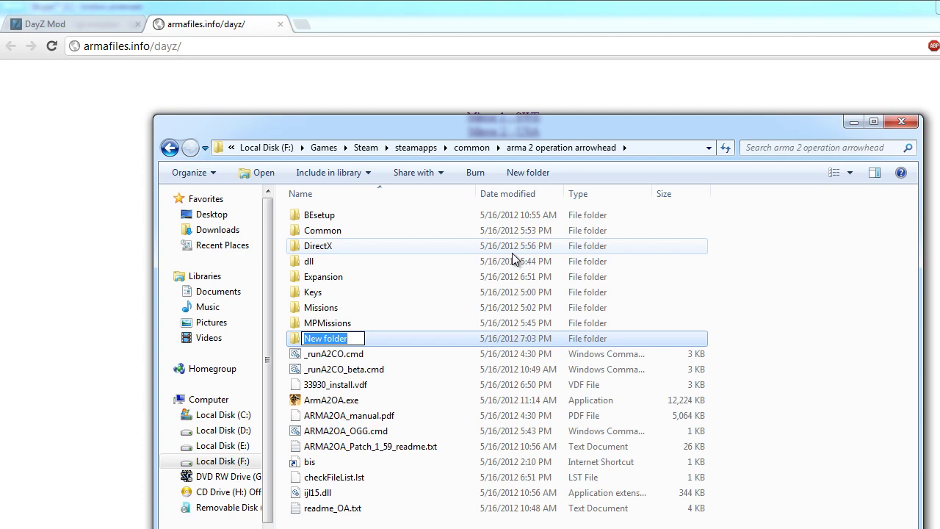
text(@DayZ)
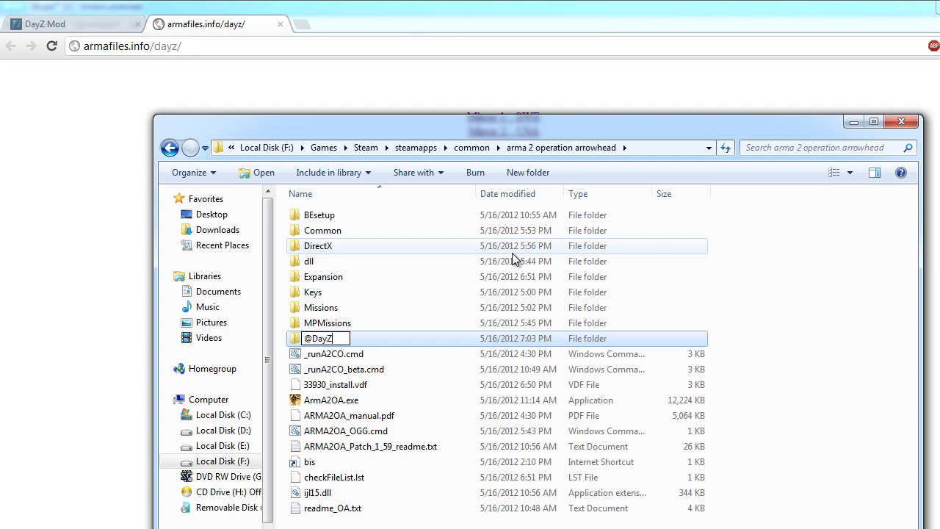
click(828, 325)
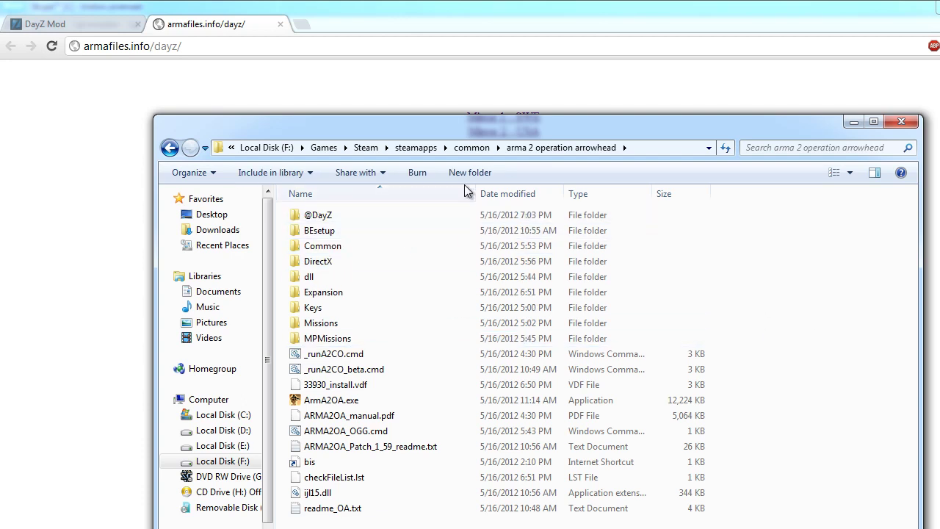
Select all seven archives in the DayZ Mod files folder
click(326, 147)
double_click(356, 216)
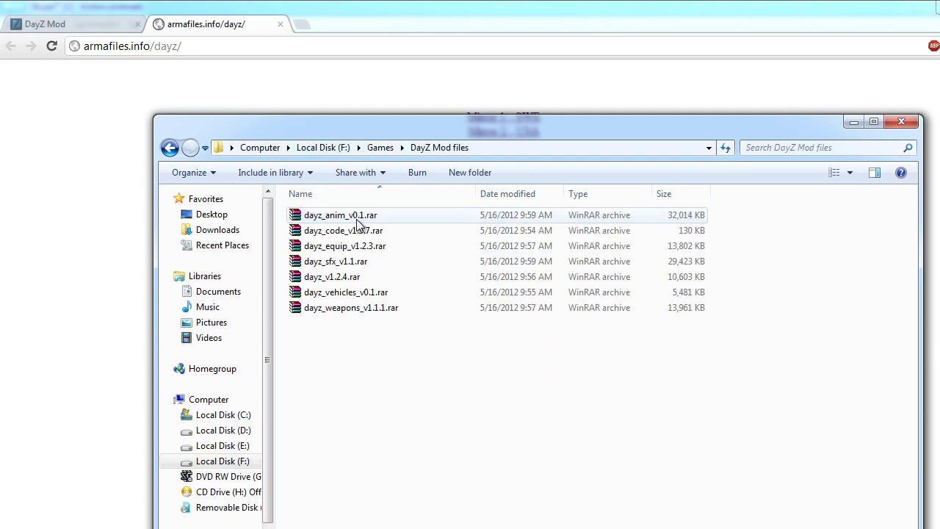
key(ctrl+a)
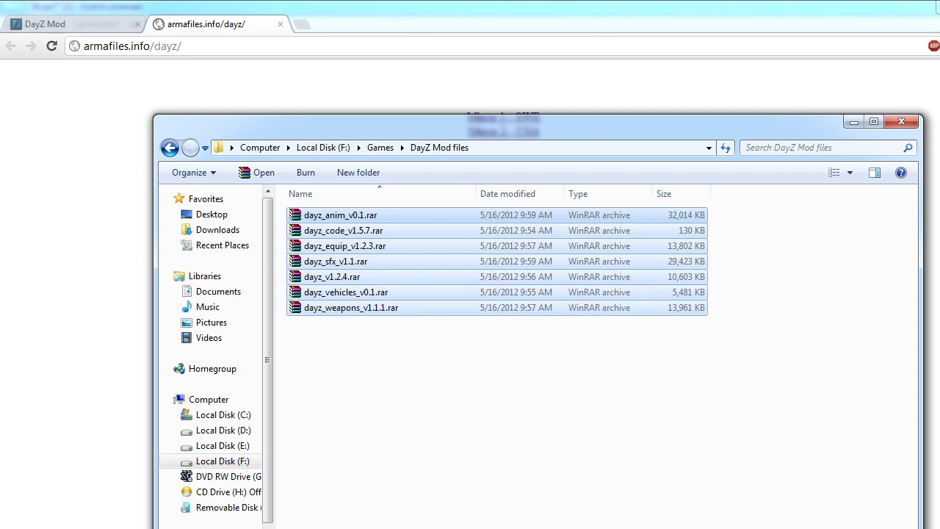
click(170, 147)
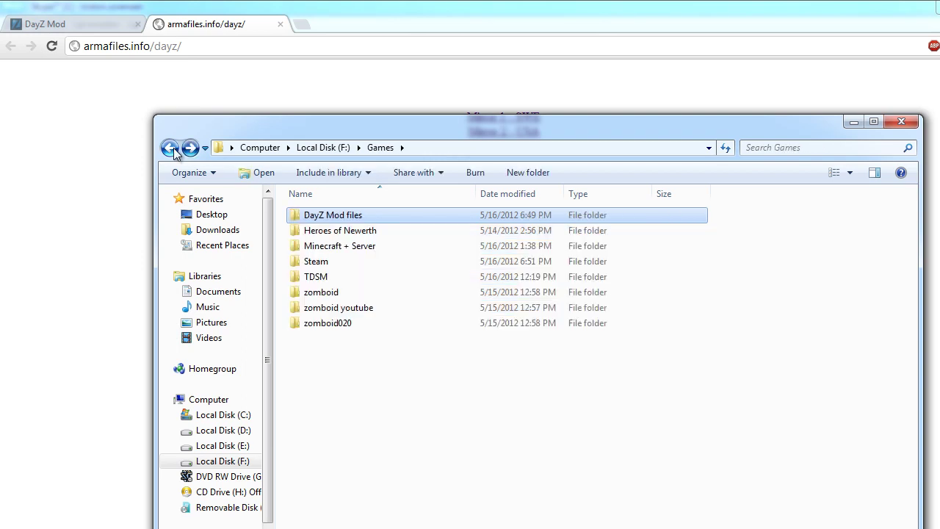
click(328, 264)
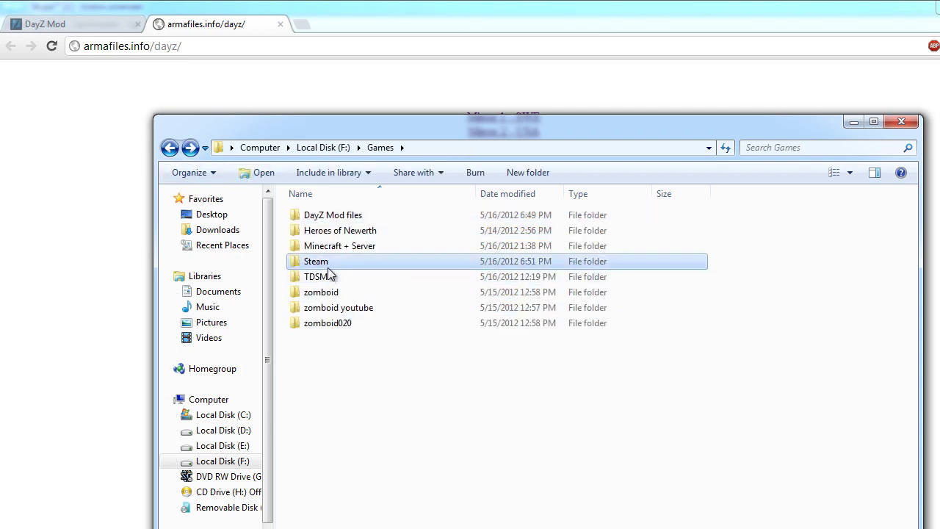
double_click(328, 264)
double_click(345, 398)
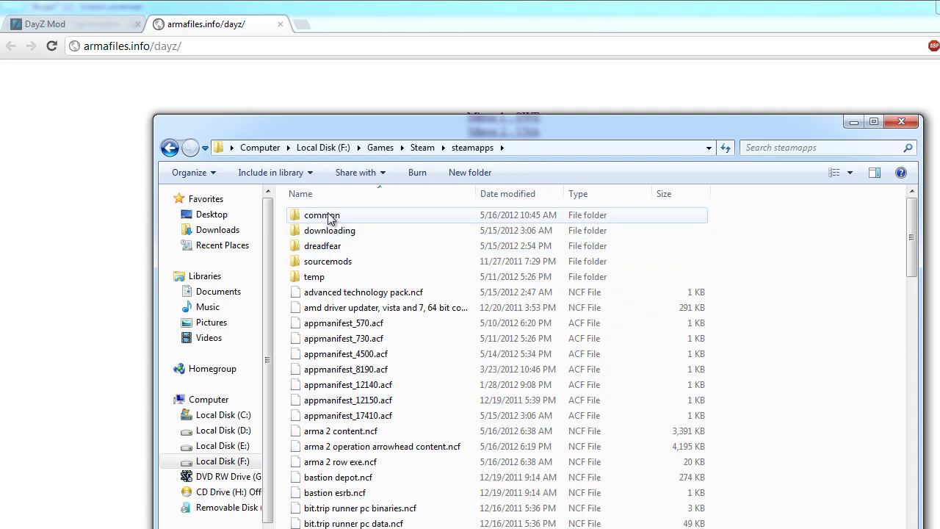
double_click(328, 216)
double_click(350, 247)
double_click(339, 219)
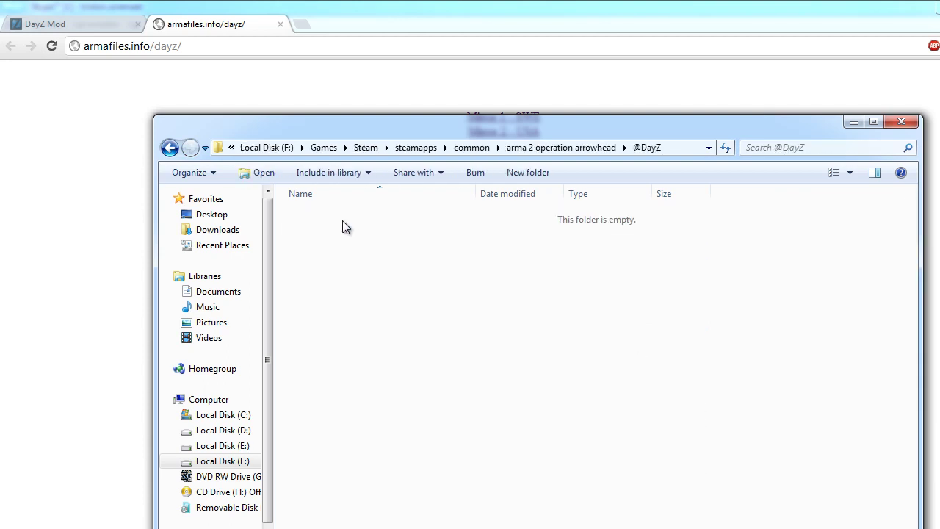
key(ctrl+v)
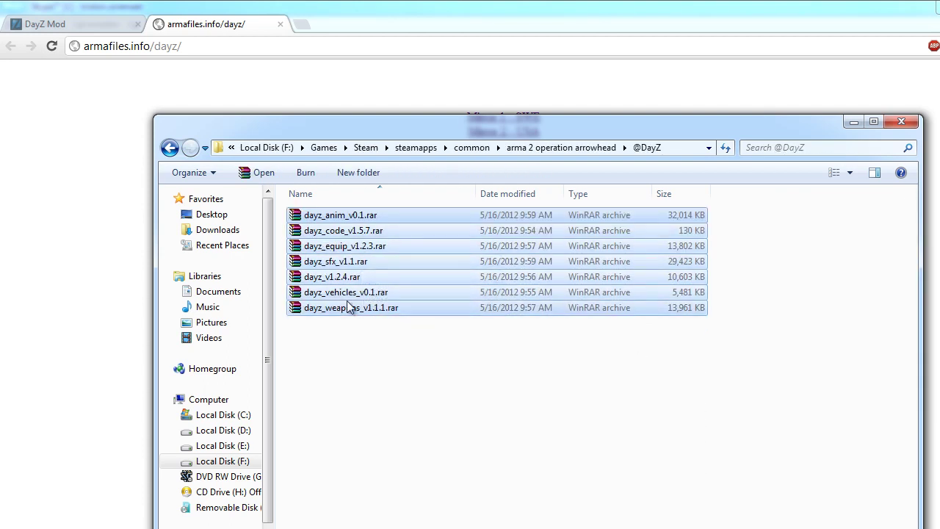
click(349, 326)
click(450, 174)
text(Add)
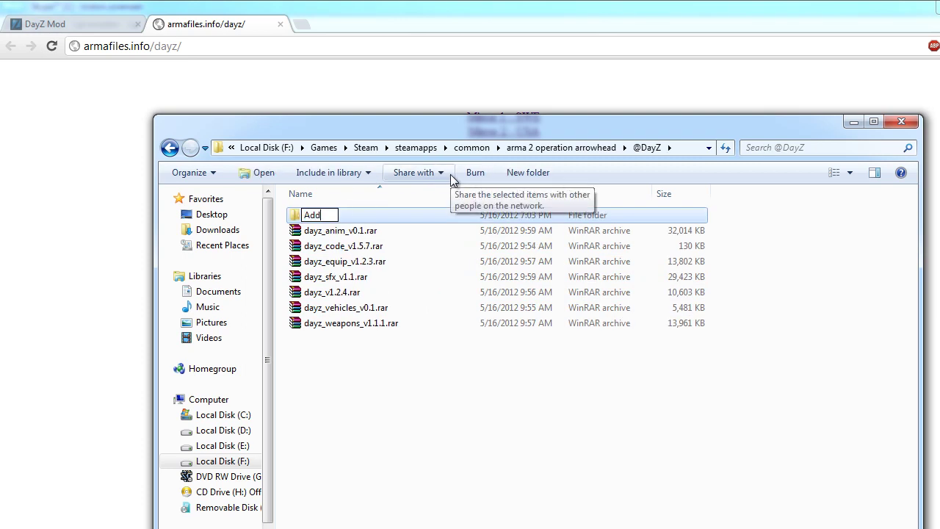
text(ons)
key(Return)
mouse_move(444, 416)
mouse_down()
mouse_move(349, 253)
mouse_move(343, 215)
mouse_up()
Extract the archives inside Addons with Extract Here
double_click(344, 216)
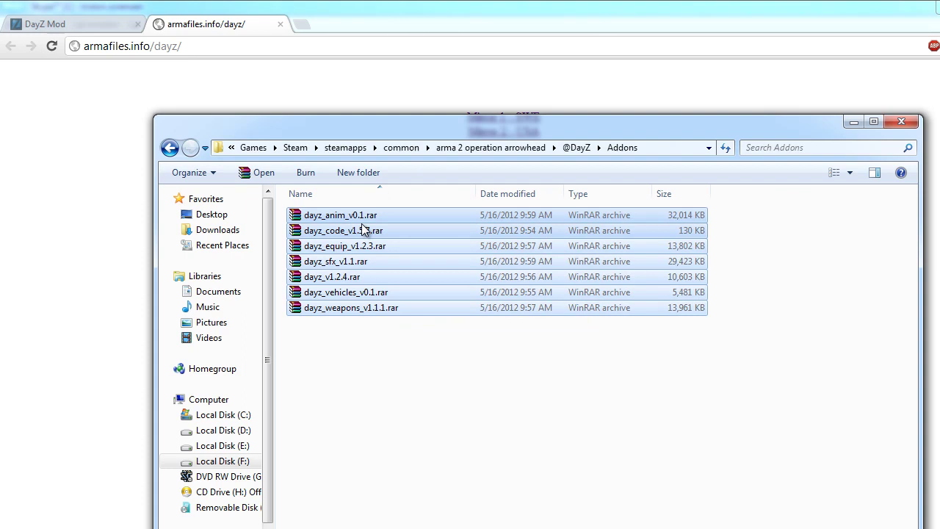
right_click(364, 230)
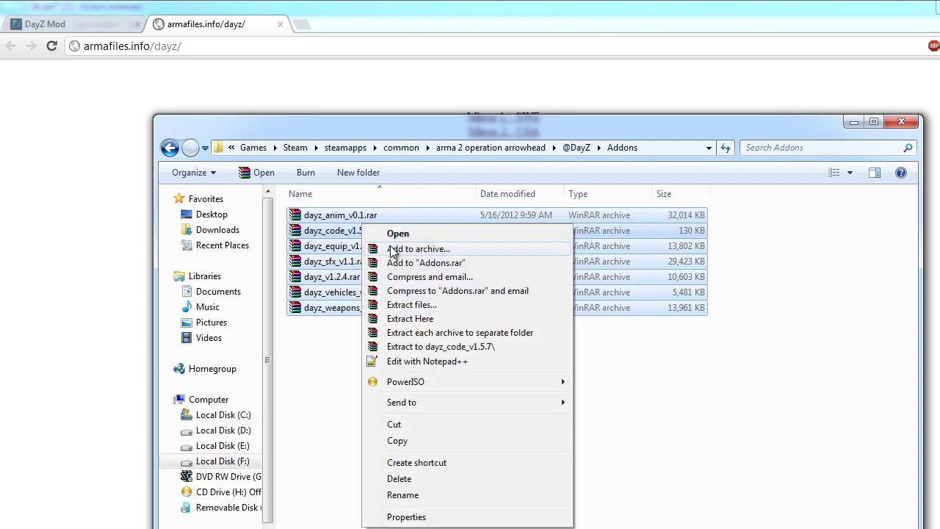
click(444, 321)
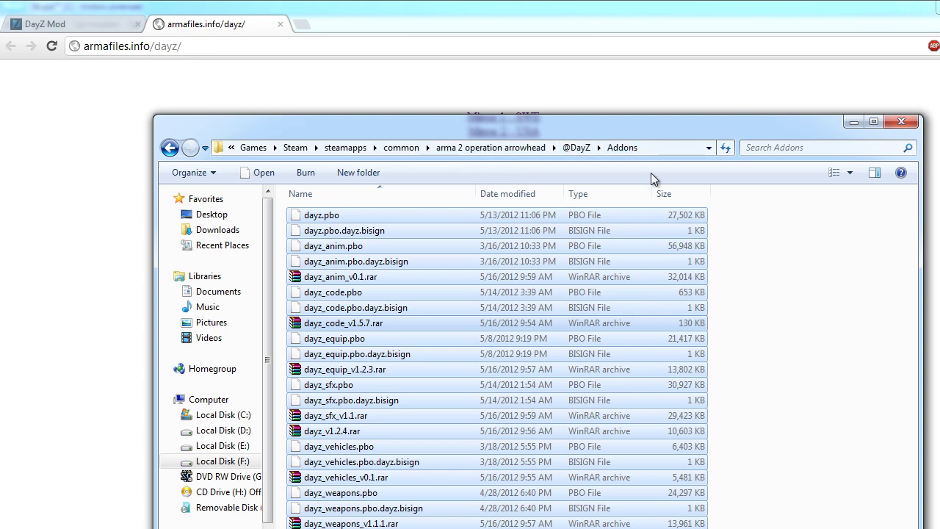
click(766, 301)
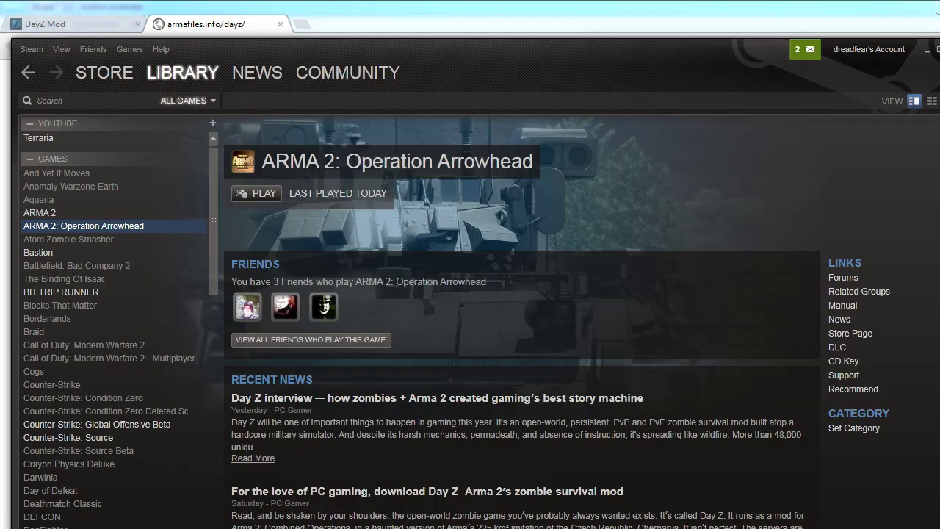
Open Properties for ARMA 2: Operation Arrowhead from its library context menu
right_click(102, 227)
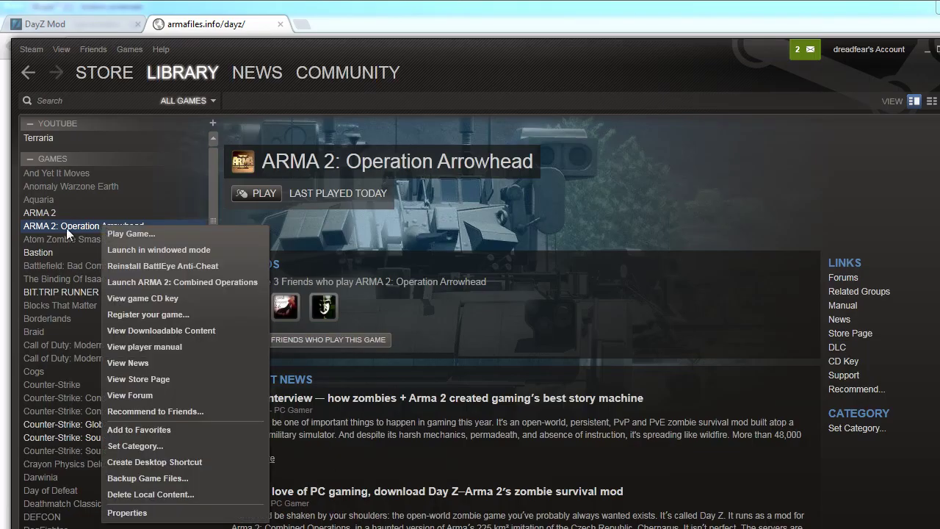
click(82, 229)
right_click(82, 229)
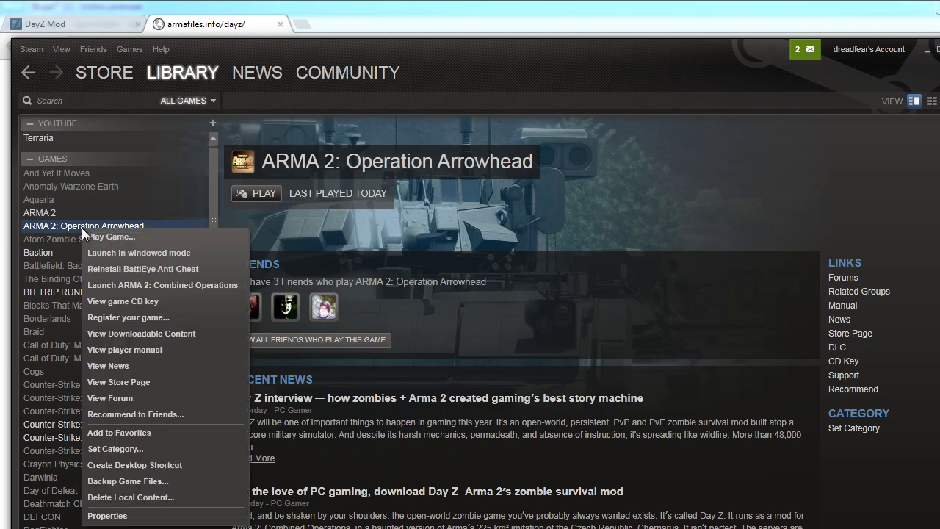
click(141, 515)
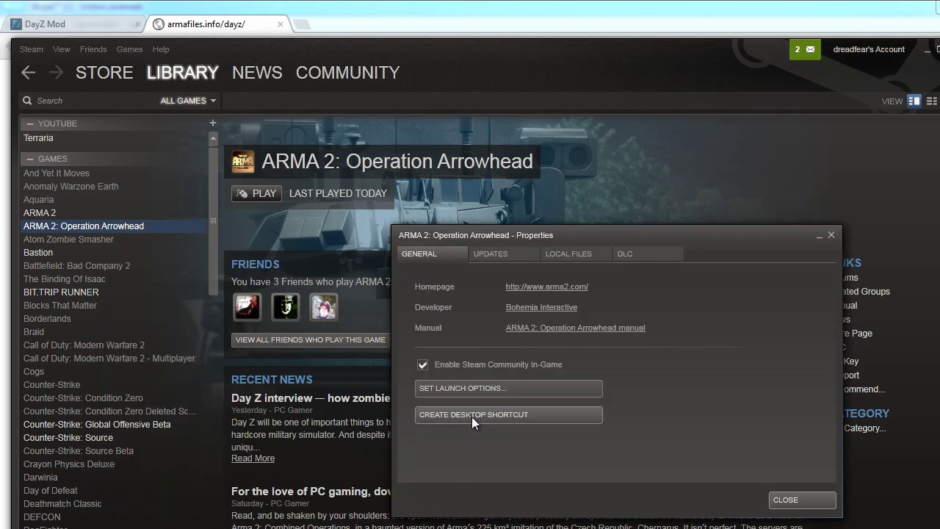
click(470, 388)
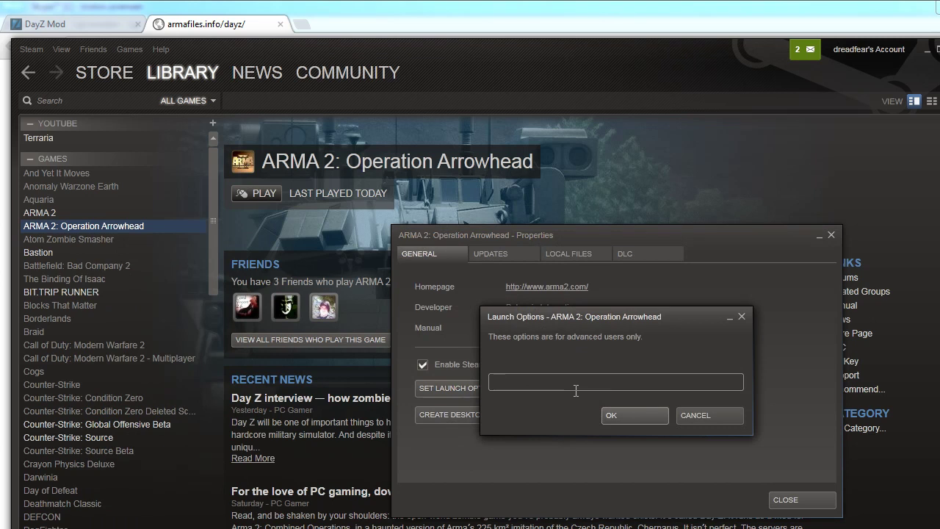
text(-mod=@day)
text(z )
text(-nosplash)
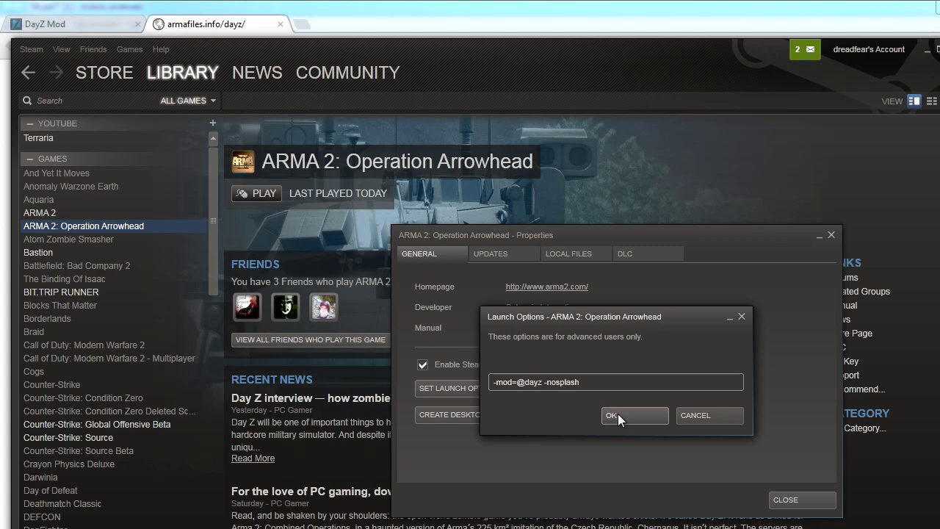
click(617, 413)
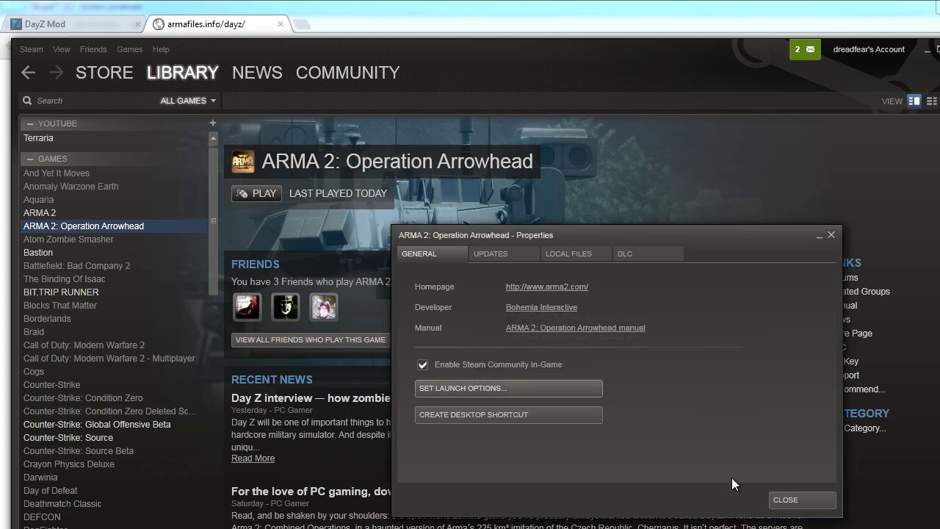
click(794, 506)
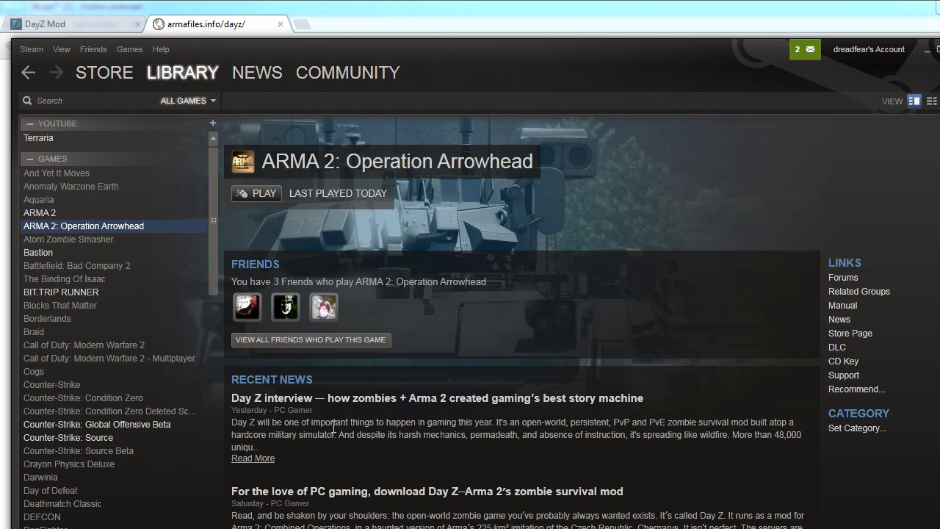